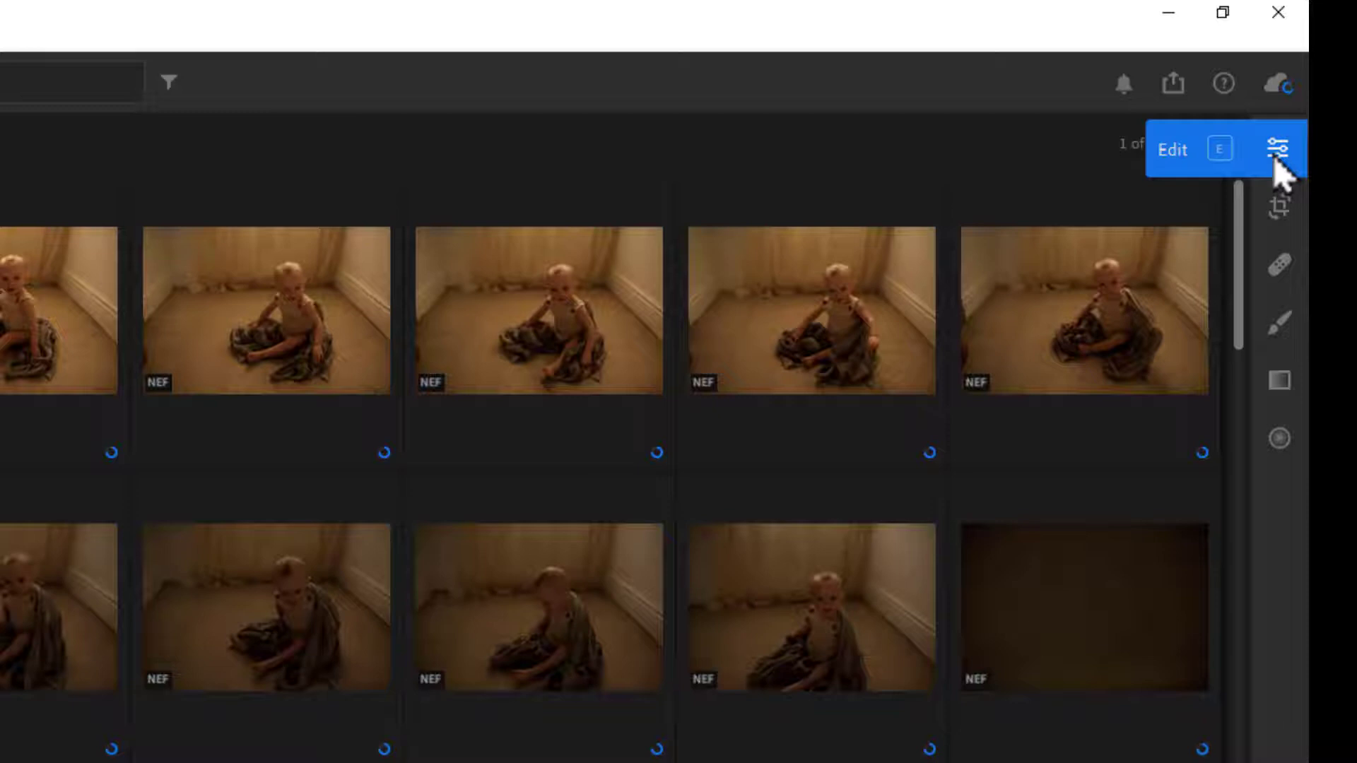
Step: Open the twins photo in the Edit panel and show its Presets list
{"action": "left_click", "coordinate": [1277, 149]}
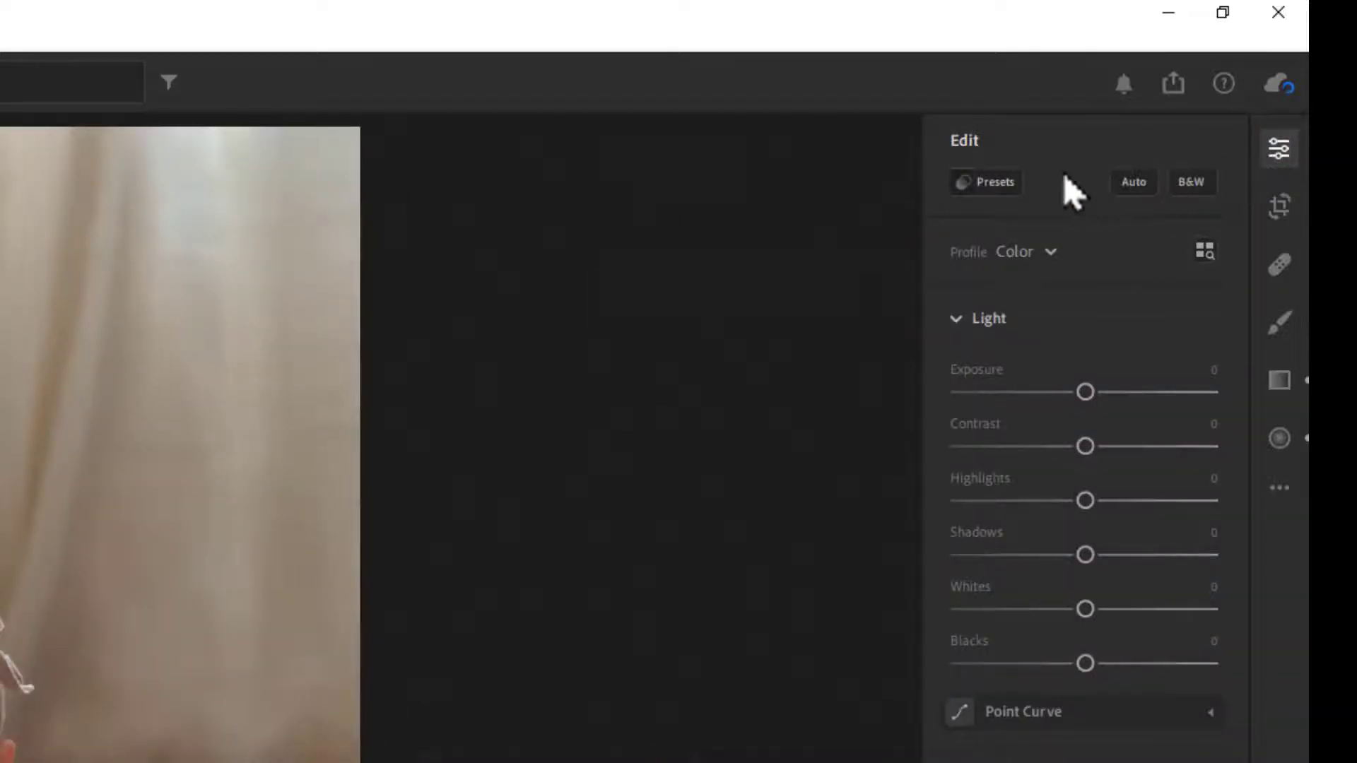
{"action": "left_click", "coordinate": [991, 188]}
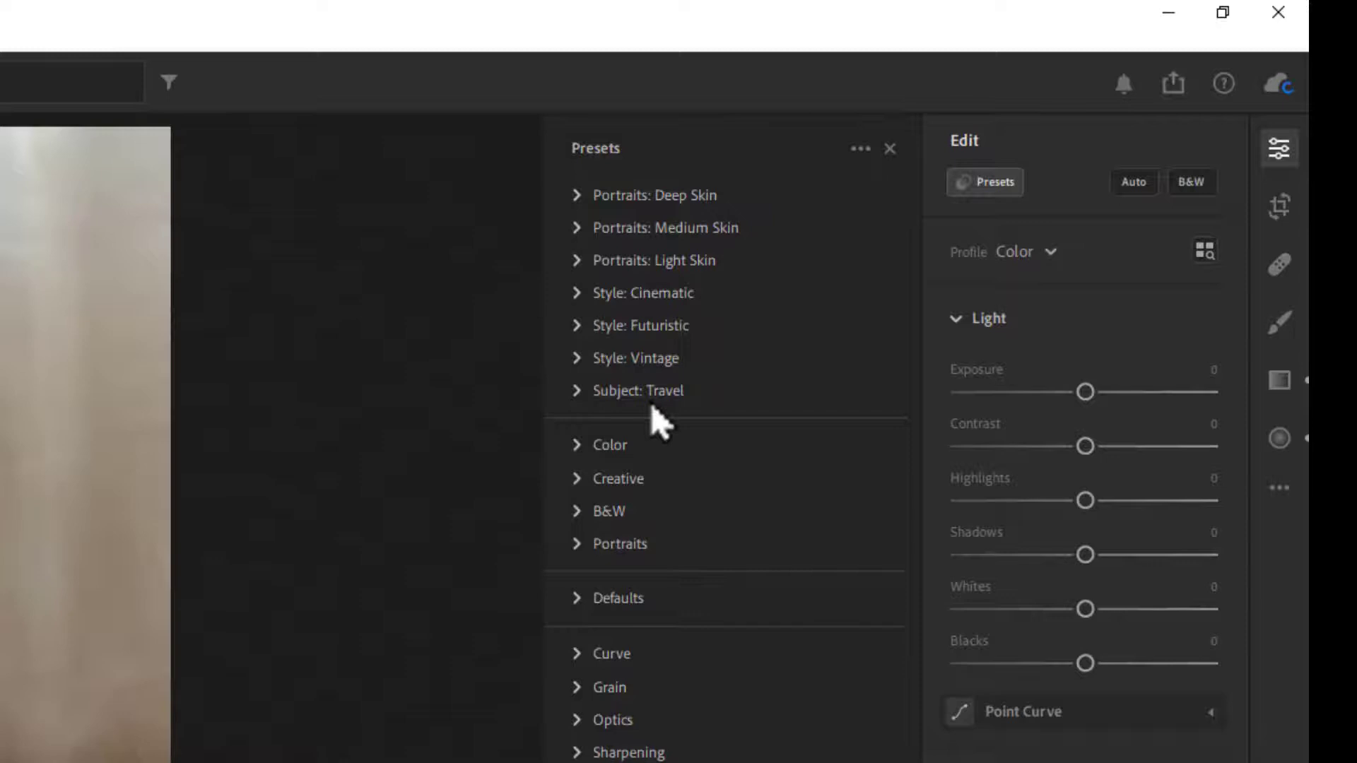
Step: Choose Import Presets from the Presets panel's options menu
{"action": "left_click", "coordinate": [851, 156]}
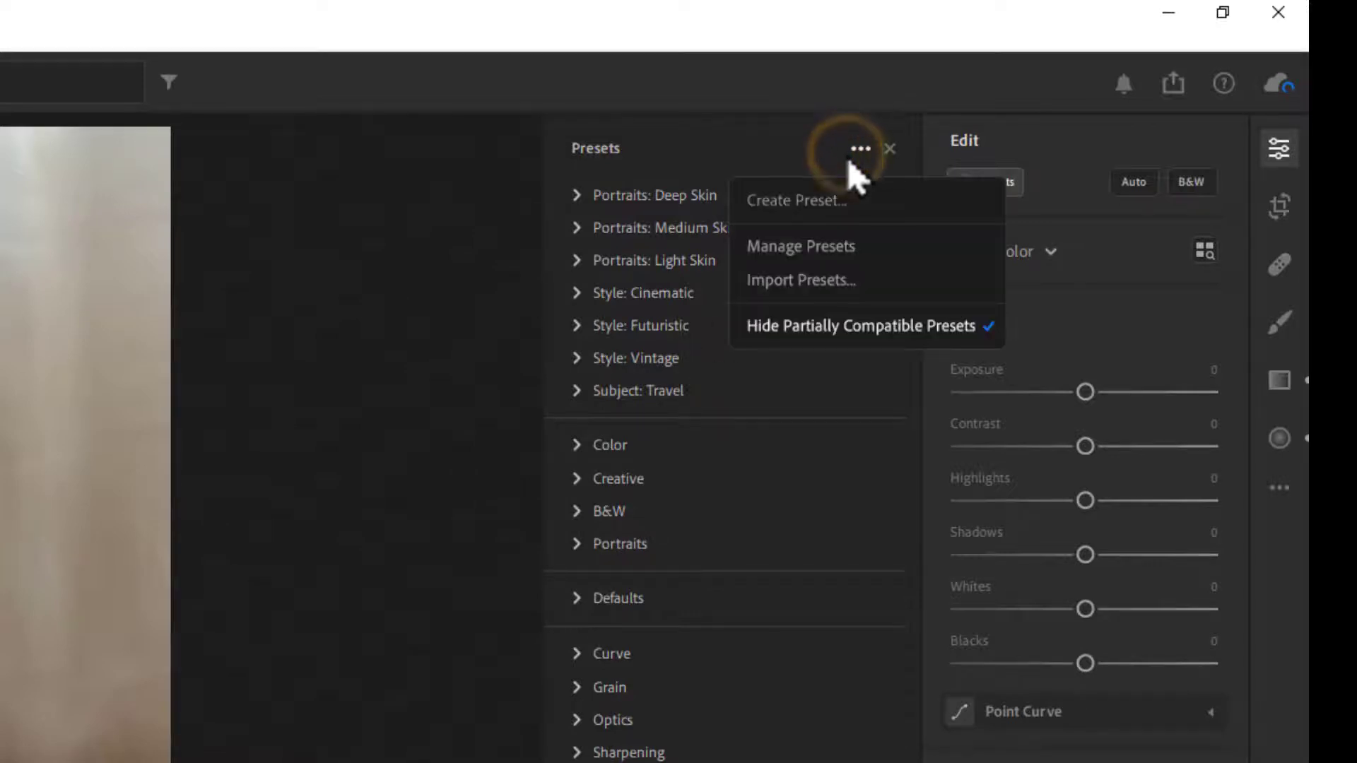
{"action": "left_click", "coordinate": [802, 282]}
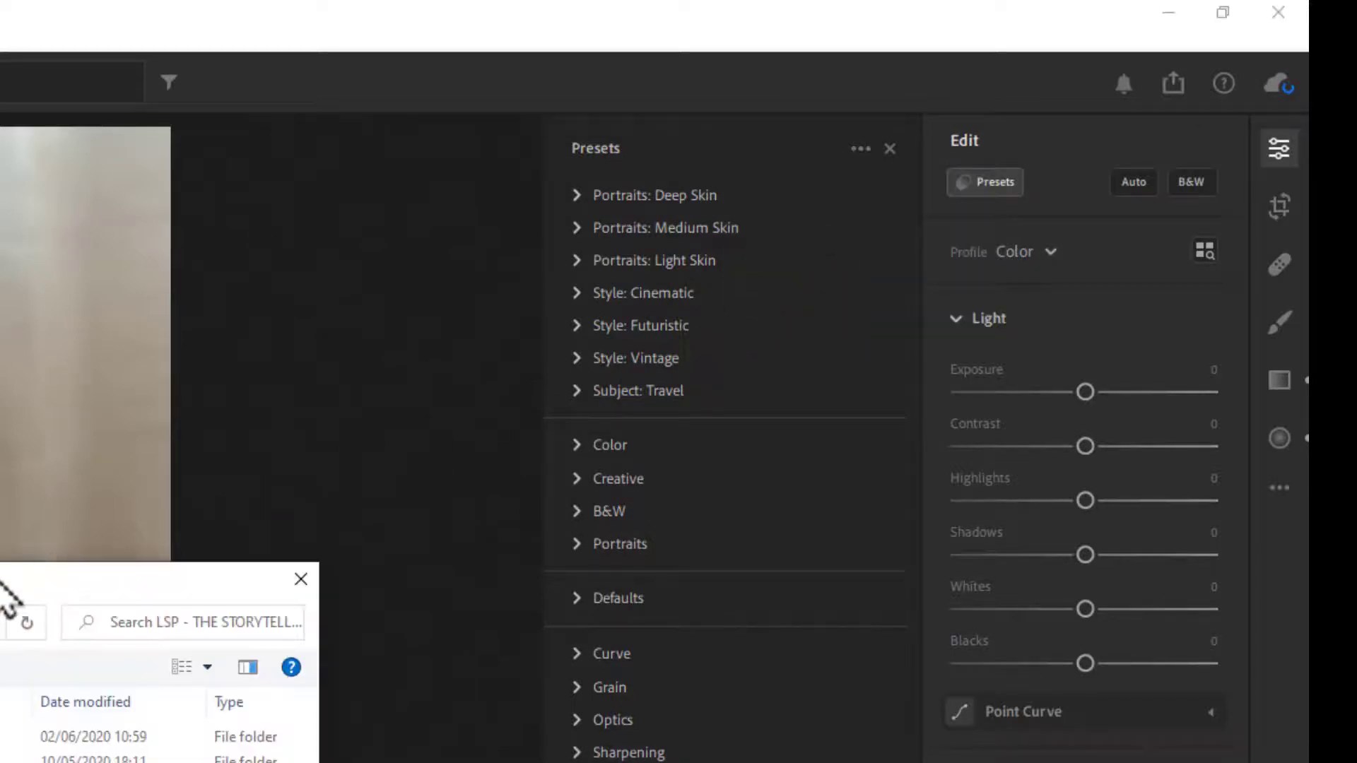
Step: Import 'LSP - Cherished Dreams Lightroom Presets.zip' from the Import Presets and Profiles dialog
{"action": "mouse_move", "coordinate": [21, 589]}
{"action": "left_mouse_down"}
{"action": "mouse_move", "coordinate": [4, 305]}
{"action": "mouse_move", "coordinate": [92, 218]}
{"action": "mouse_move", "coordinate": [266, 158]}
{"action": "mouse_move", "coordinate": [415, 137]}
{"action": "left_mouse_up"}
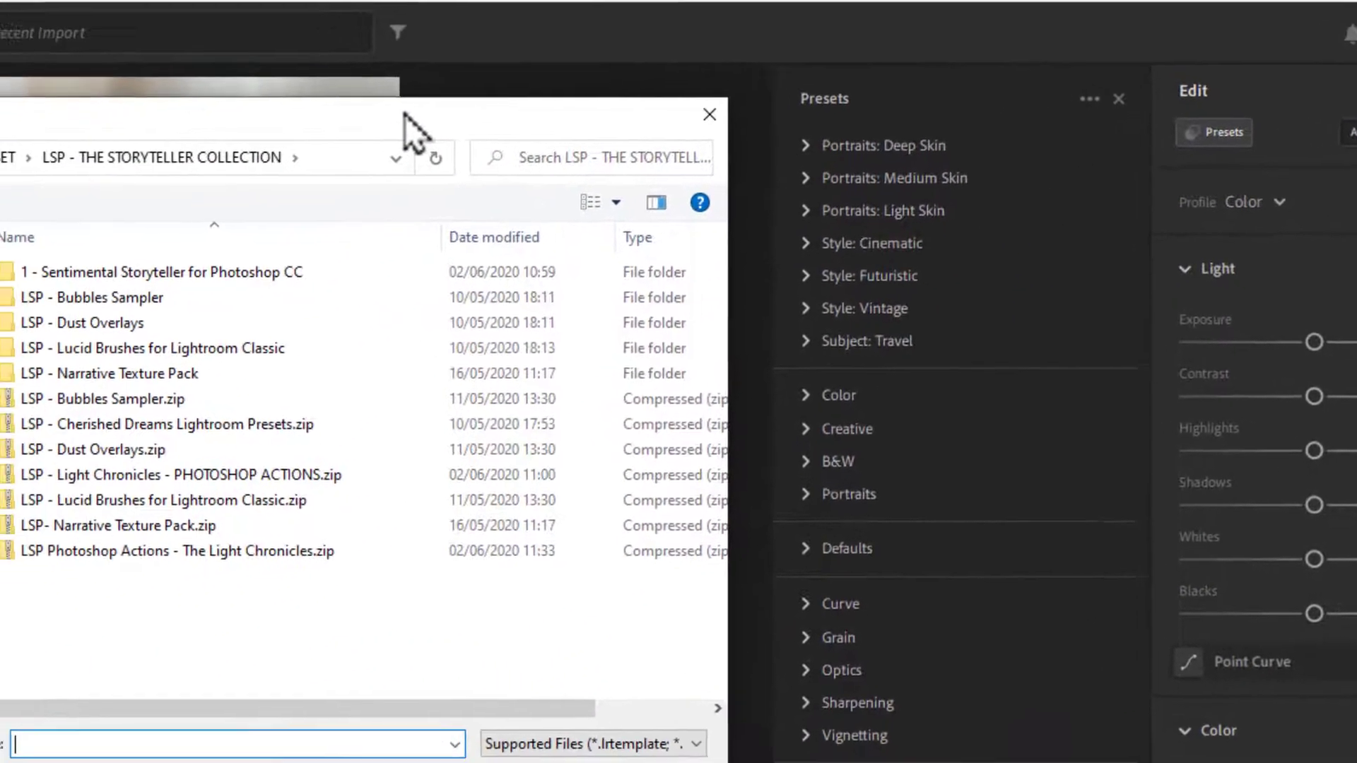
{"action": "left_click_drag", "start_coordinate": [553, 82], "coordinate": [824, 34]}
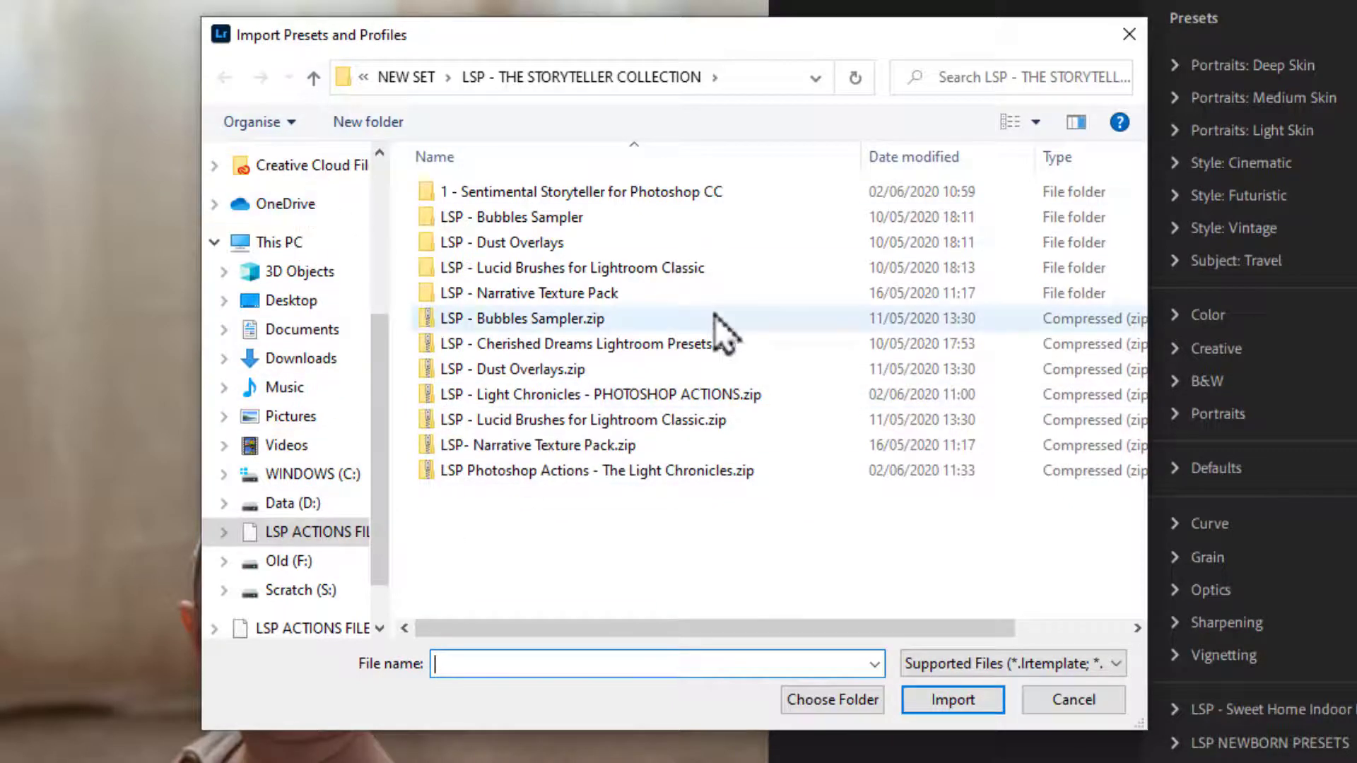
{"action": "left_click", "coordinate": [628, 344]}
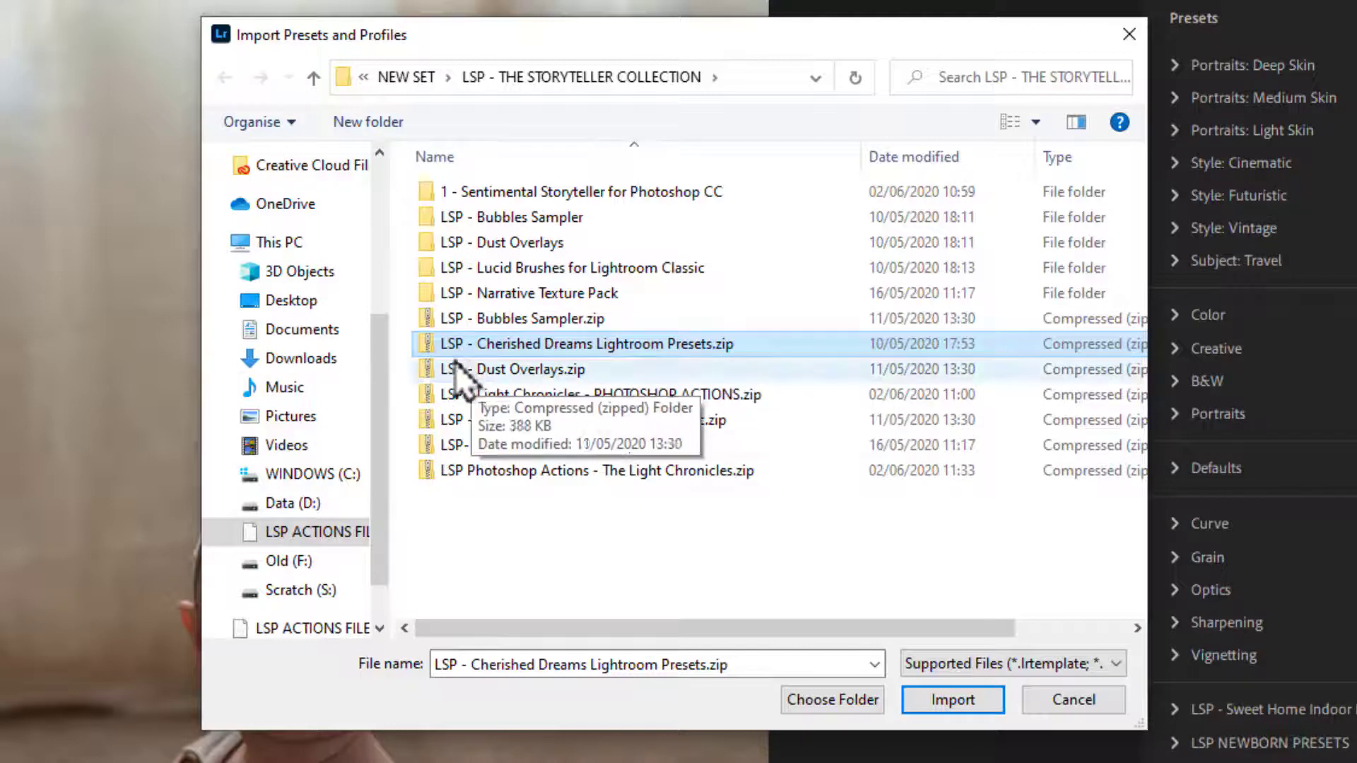
{"action": "mouse_move", "coordinate": [445, 360]}
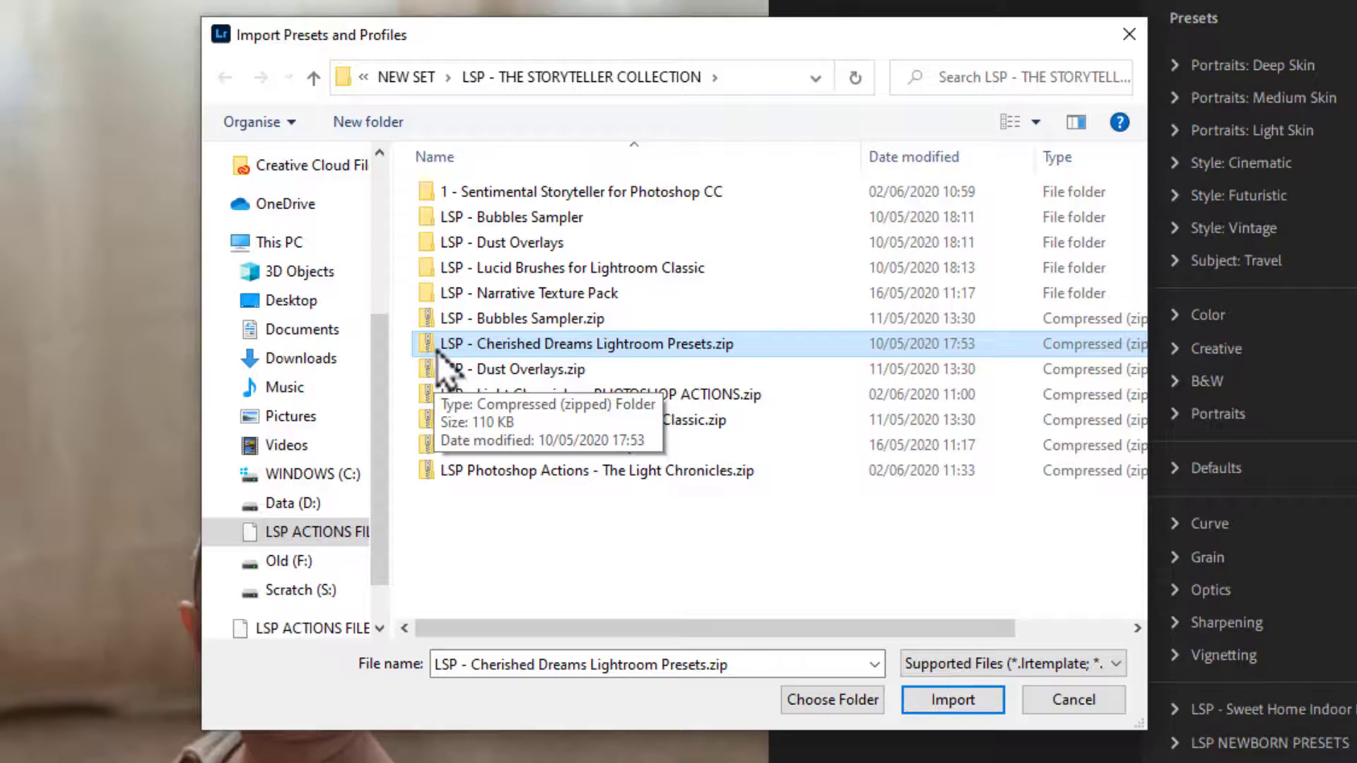
{"action": "left_click", "coordinate": [504, 349]}
{"action": "left_click", "coordinate": [732, 350]}
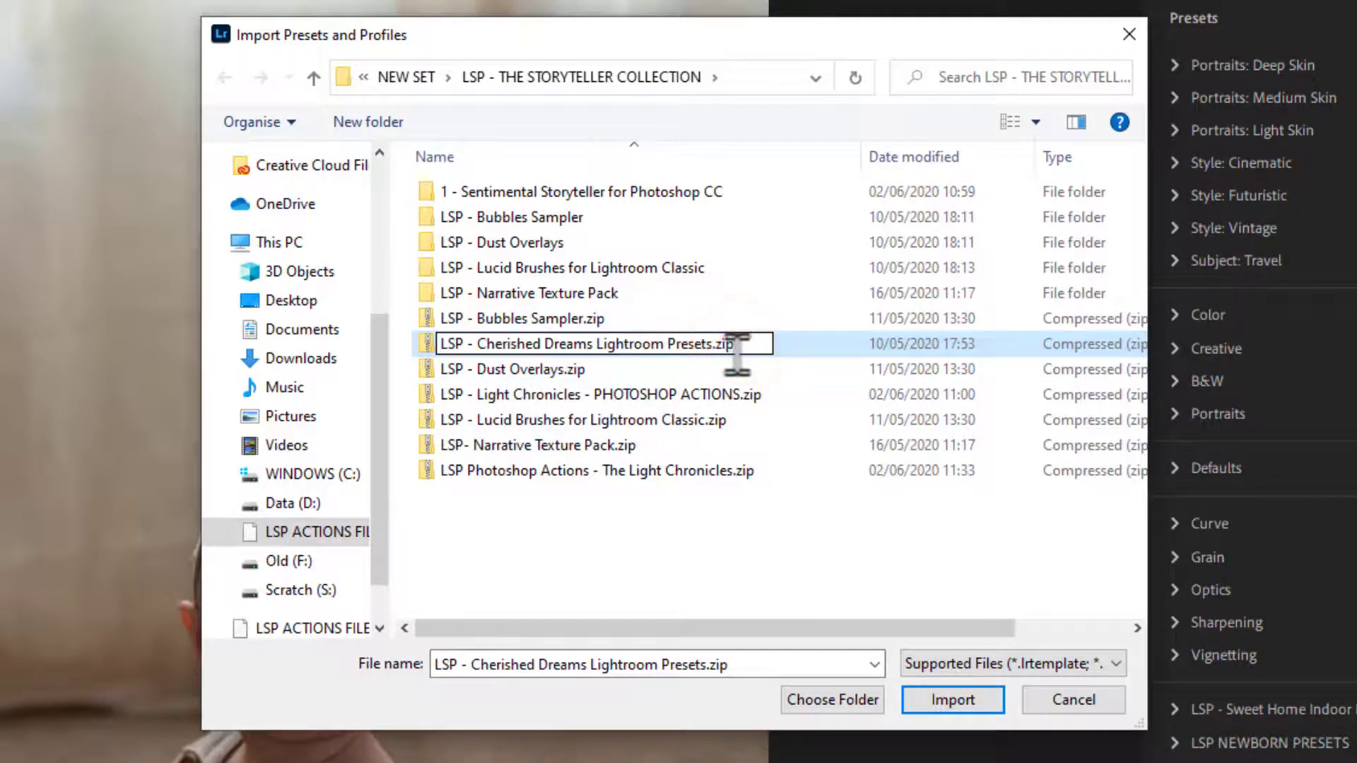
{"action": "left_click", "coordinate": [790, 350]}
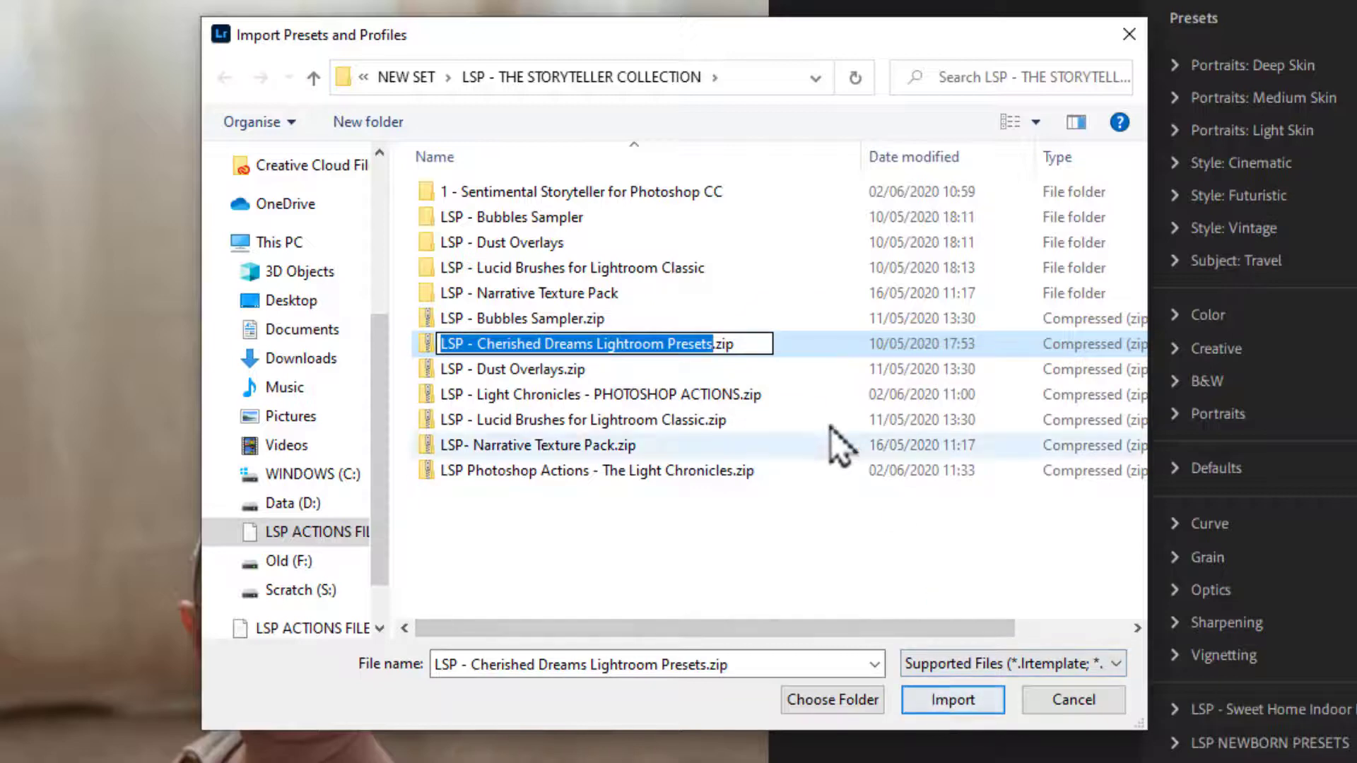
{"action": "left_click", "coordinate": [813, 342]}
{"action": "left_click", "coordinate": [879, 338]}
{"action": "left_click", "coordinate": [933, 703]}
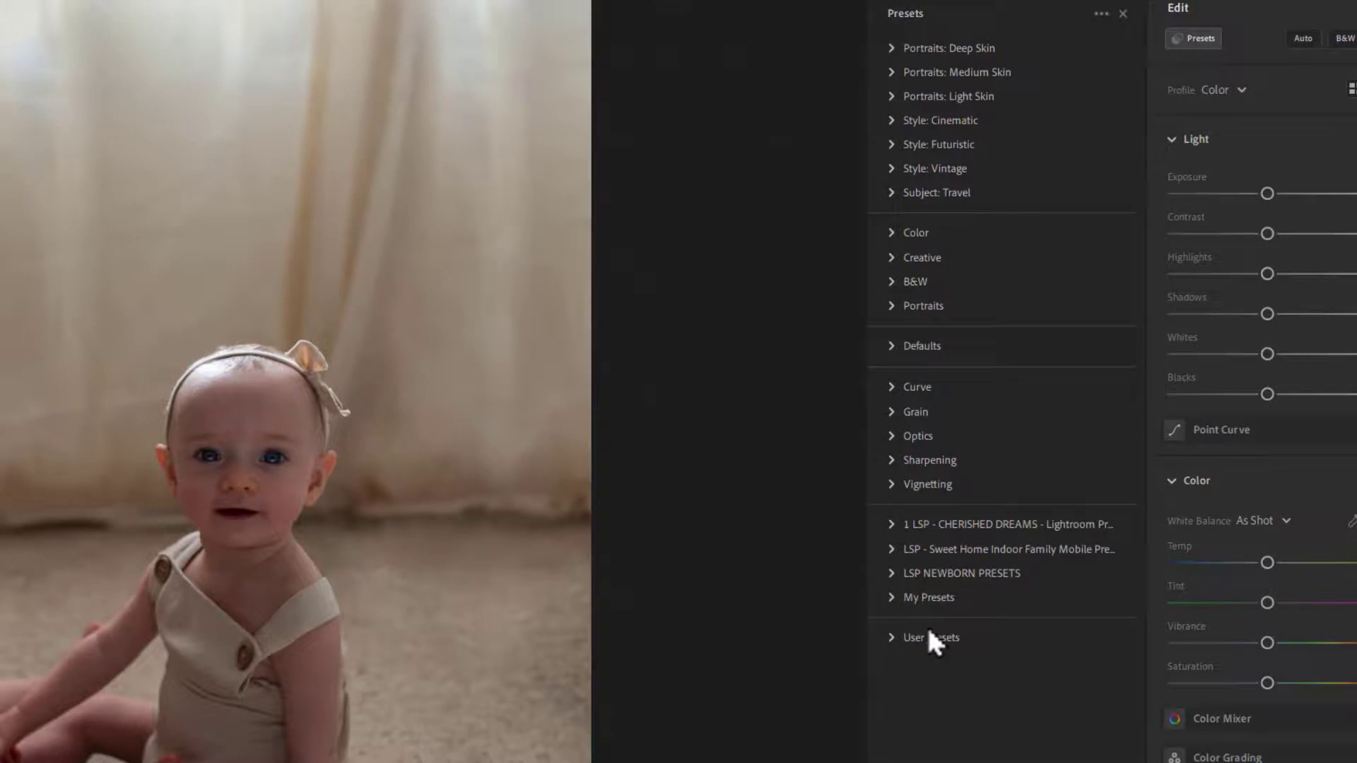
Step: Expand the '1 LSP - CHERISHED DREAMS' group to list its presets
{"action": "left_click", "coordinate": [918, 526]}
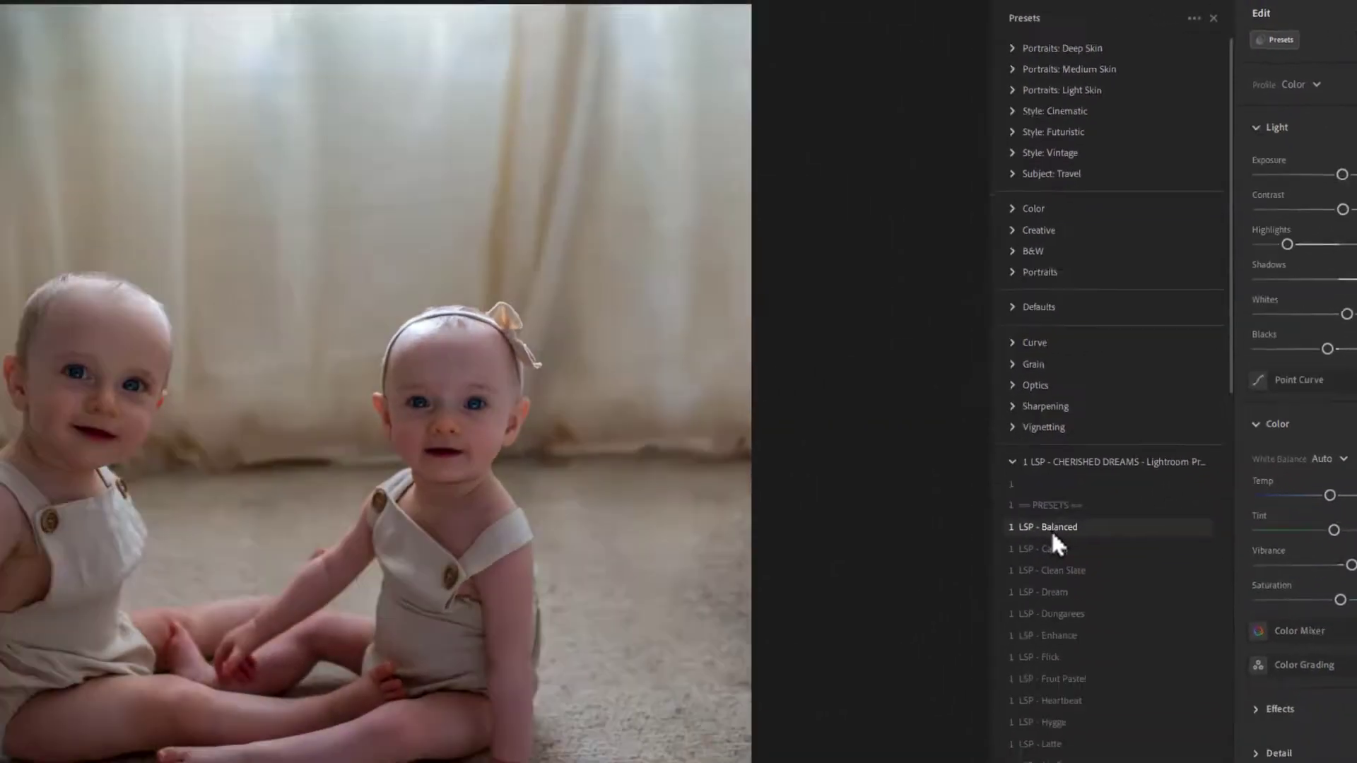
Step: Preview Balanced and Clean Slate, then apply the '1 LSP - Dream' preset
{"action": "left_click", "coordinate": [1165, 456]}
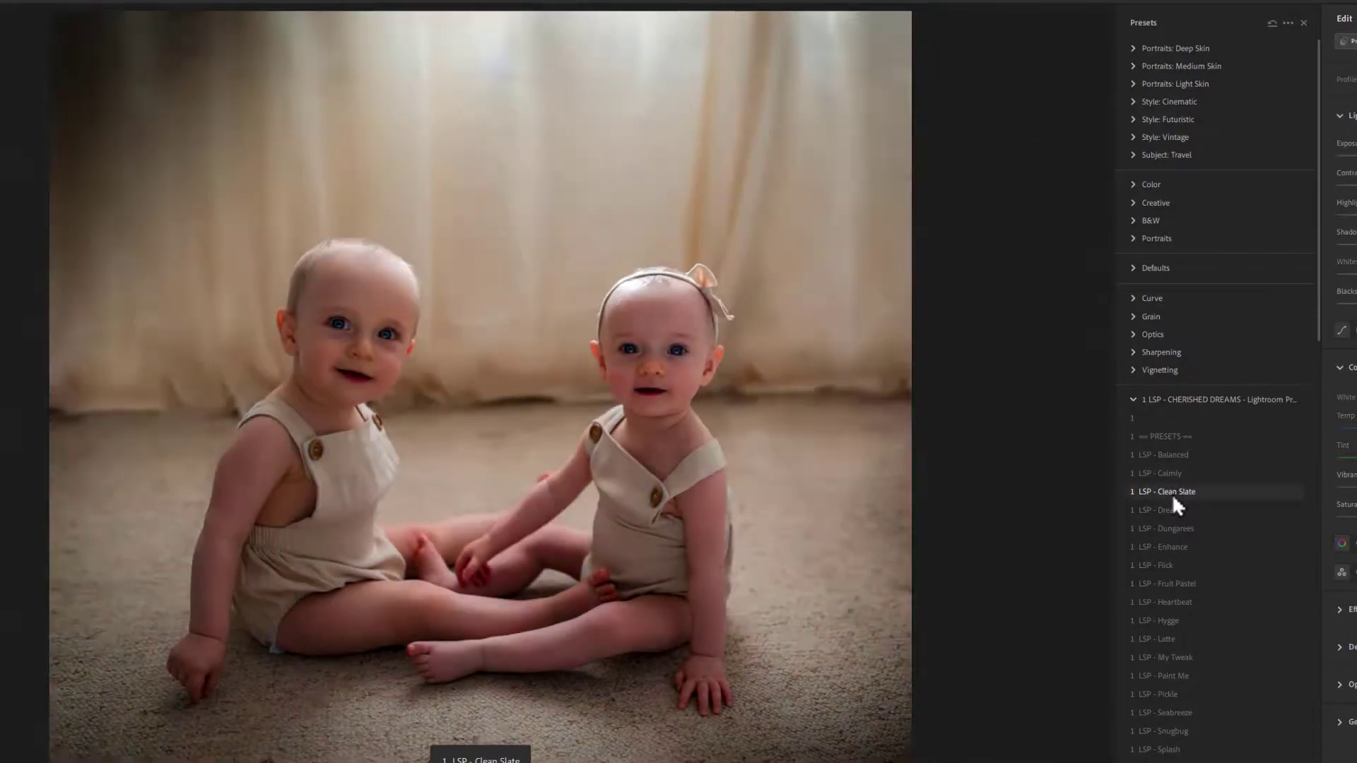
{"action": "left_click", "coordinate": [1172, 495]}
{"action": "left_click", "coordinate": [1166, 513]}
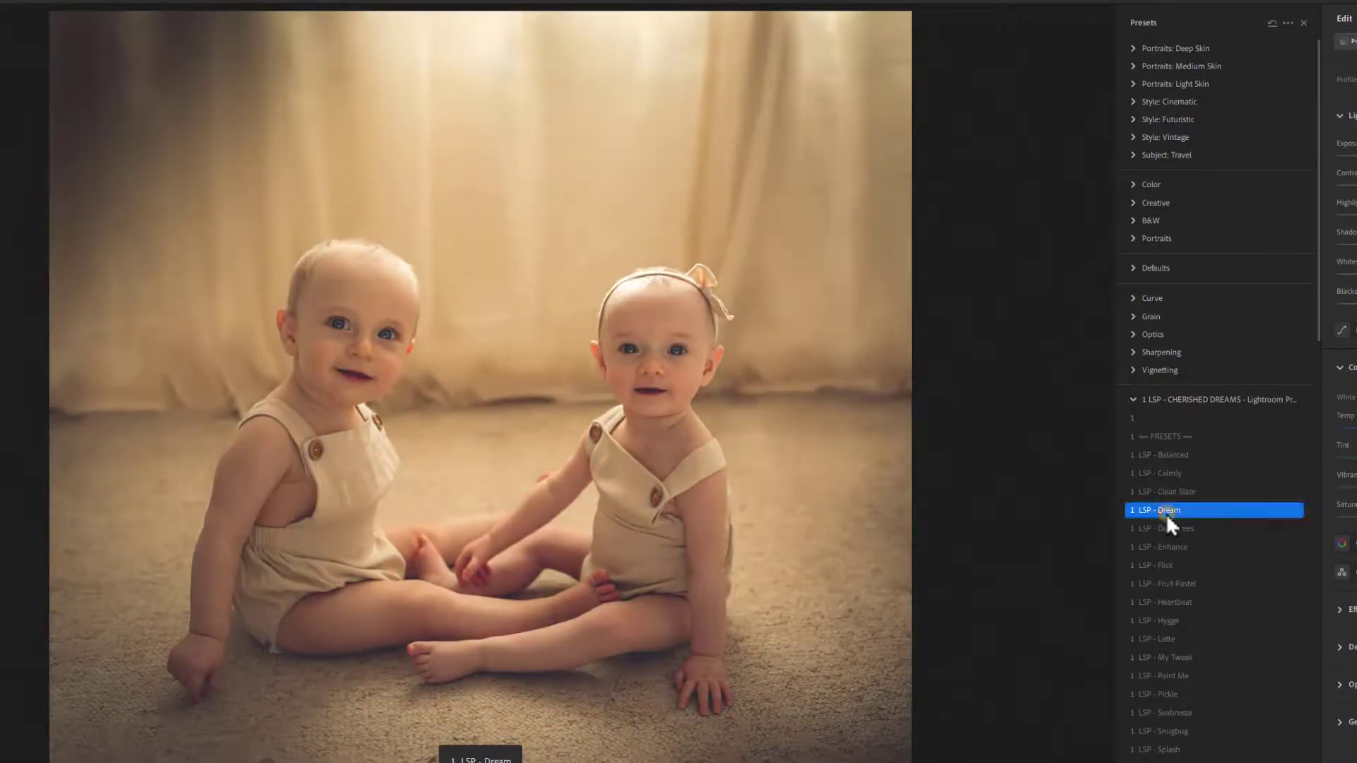
{"action": "scroll", "coordinate": [1211, 527], "scroll_direction": "down", "scroll_amount": 3}
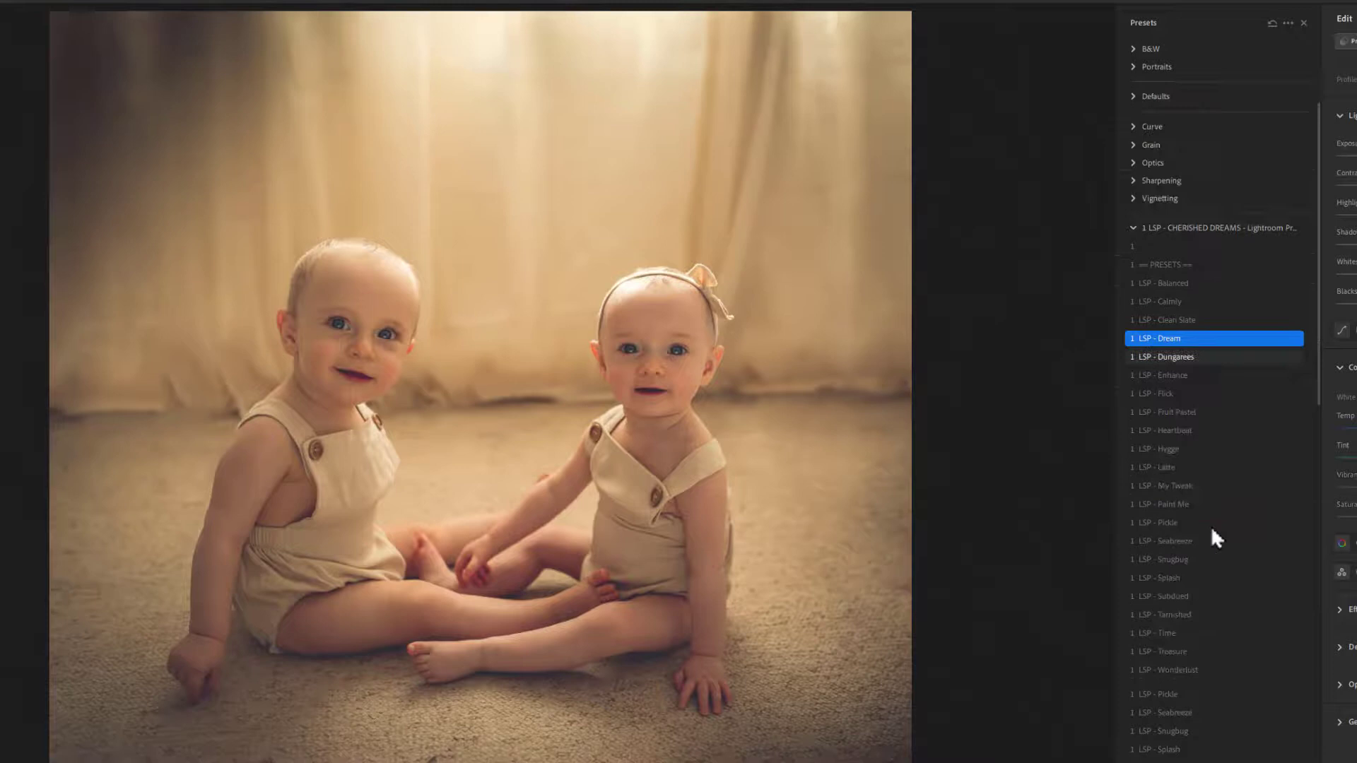
{"action": "scroll", "coordinate": [1210, 527], "scroll_direction": "down", "scroll_amount": 3}
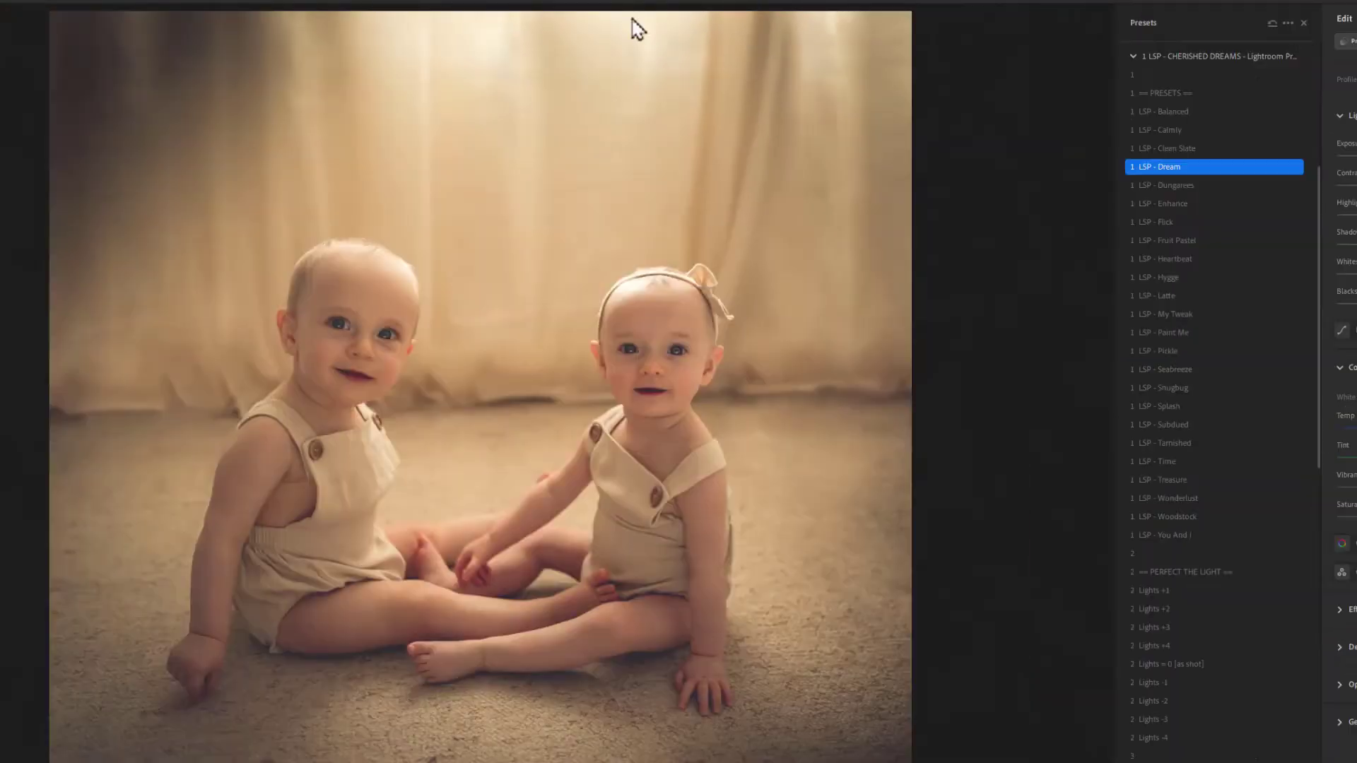
Step: Collapse the '1 LSP - CHERISHED DREAMS' group, keeping the Dream look
{"action": "left_click", "coordinate": [1133, 399]}
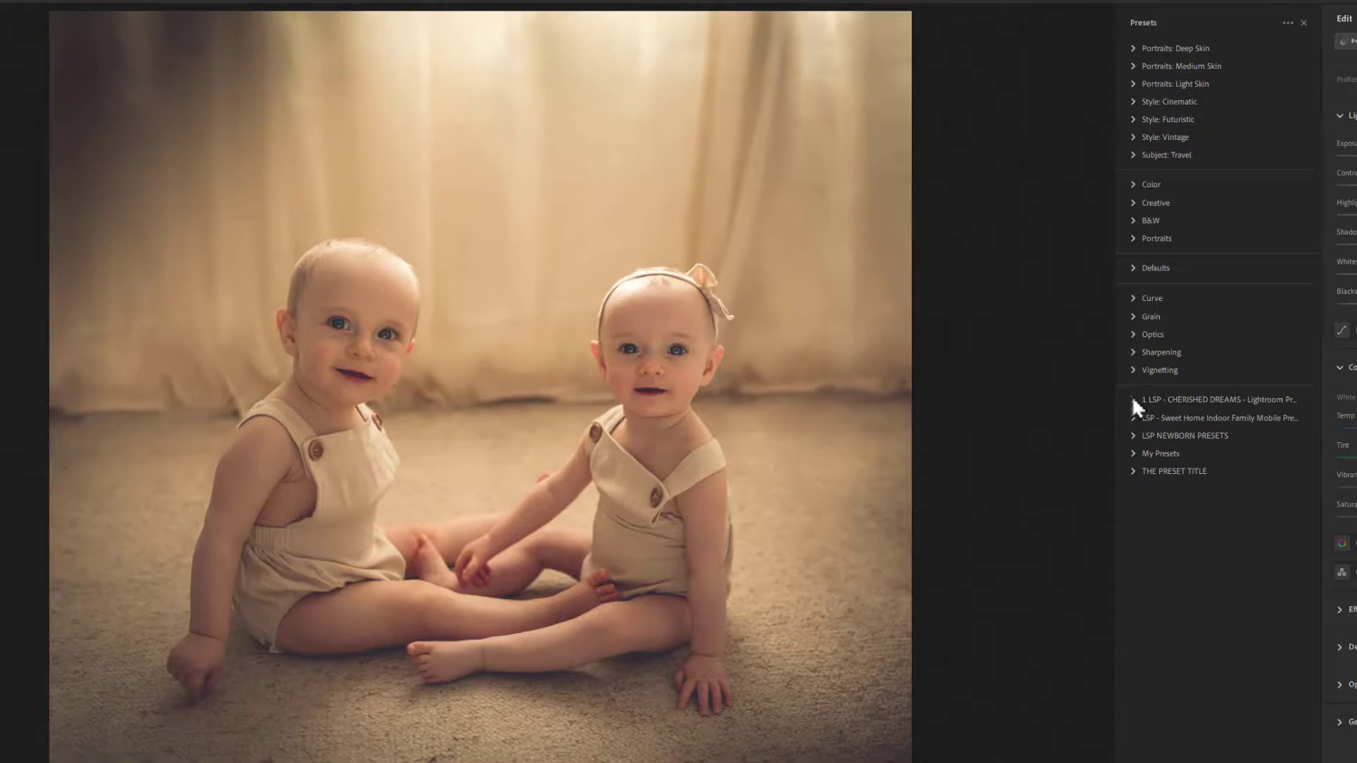